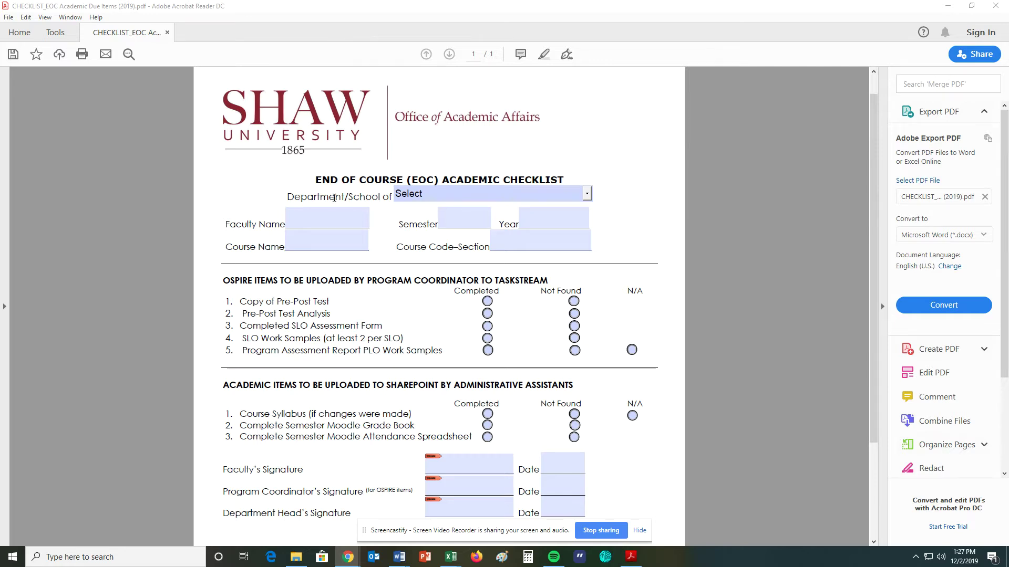
Step: Choose General Education & Interdisciplinary Studies from the Department/School of dropdown
{"action": "left_click", "coordinate": [588, 196]}
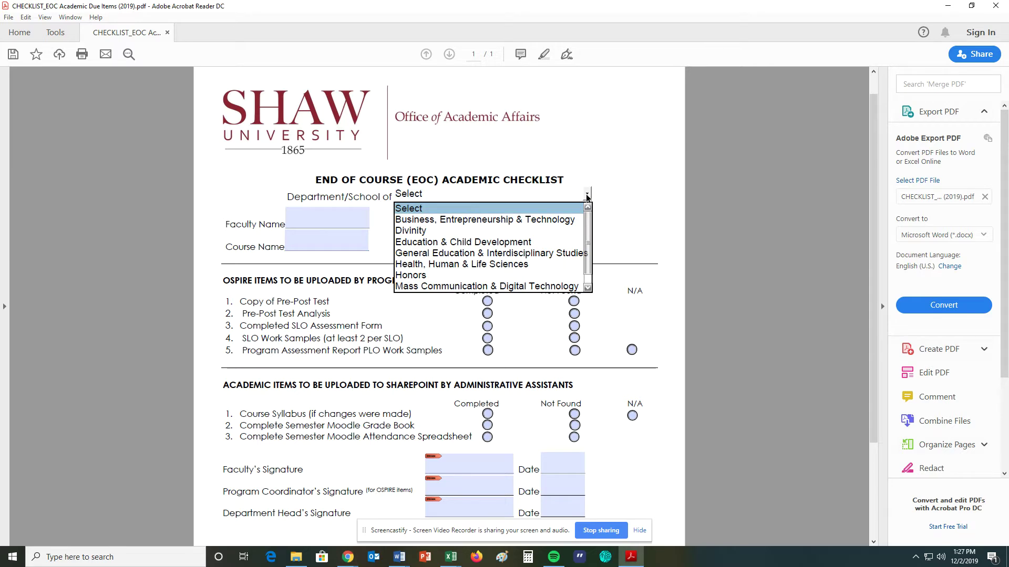
{"action": "left_click", "coordinate": [501, 254]}
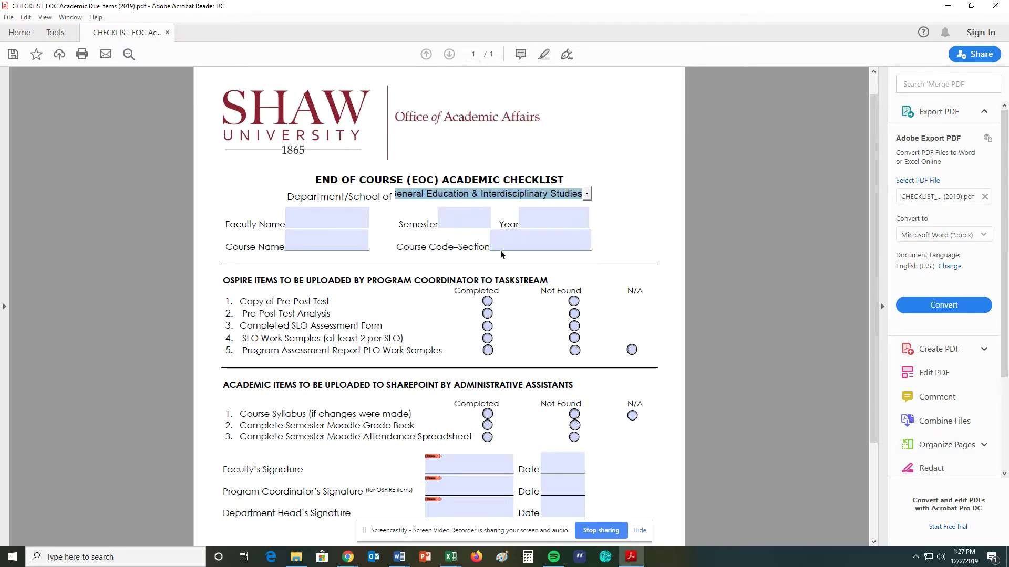
Step: Enter the faculty member's name, semester Fall and year 2019
{"action": "left_click", "coordinate": [311, 221]}
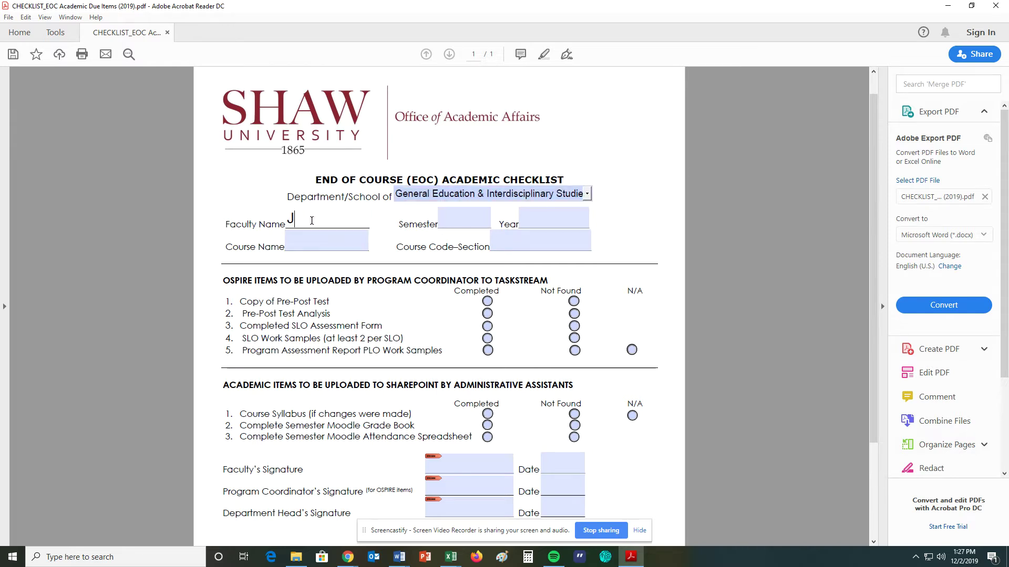
{"action": "left_click", "coordinate": [461, 222]}
{"action": "type", "text": "Fall"}
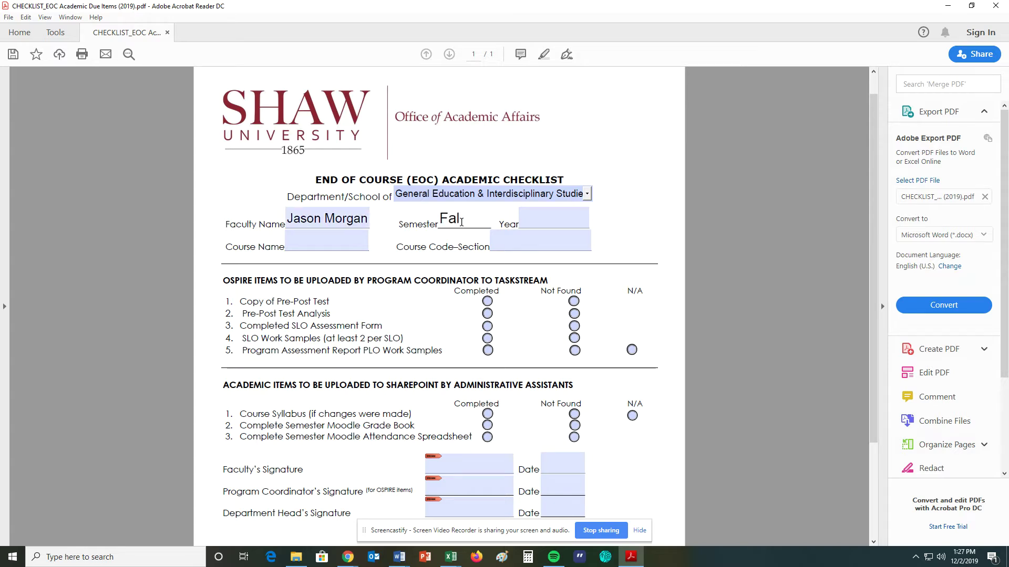
{"action": "left_click", "coordinate": [532, 220]}
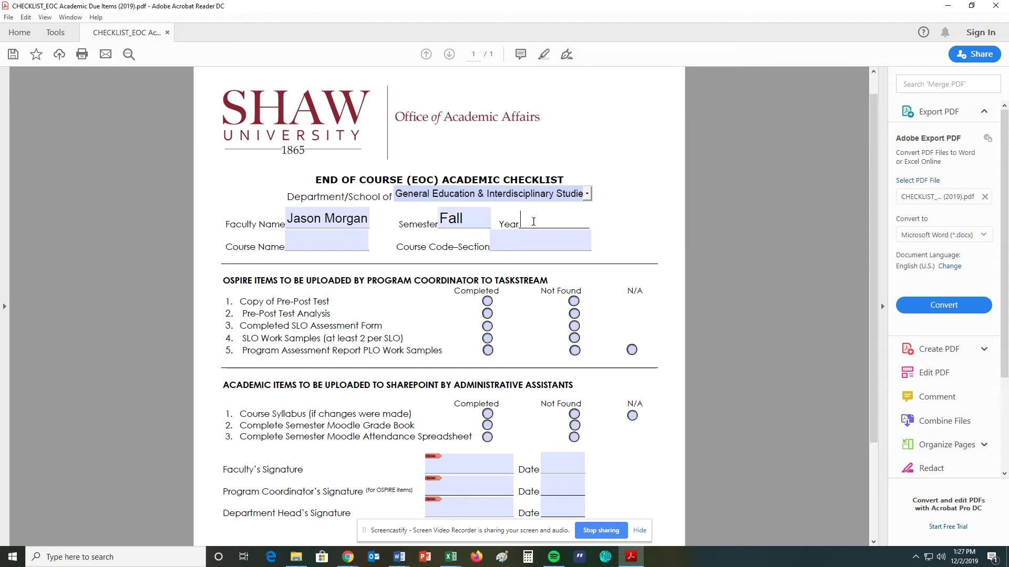
{"action": "type", "text": "2019"}
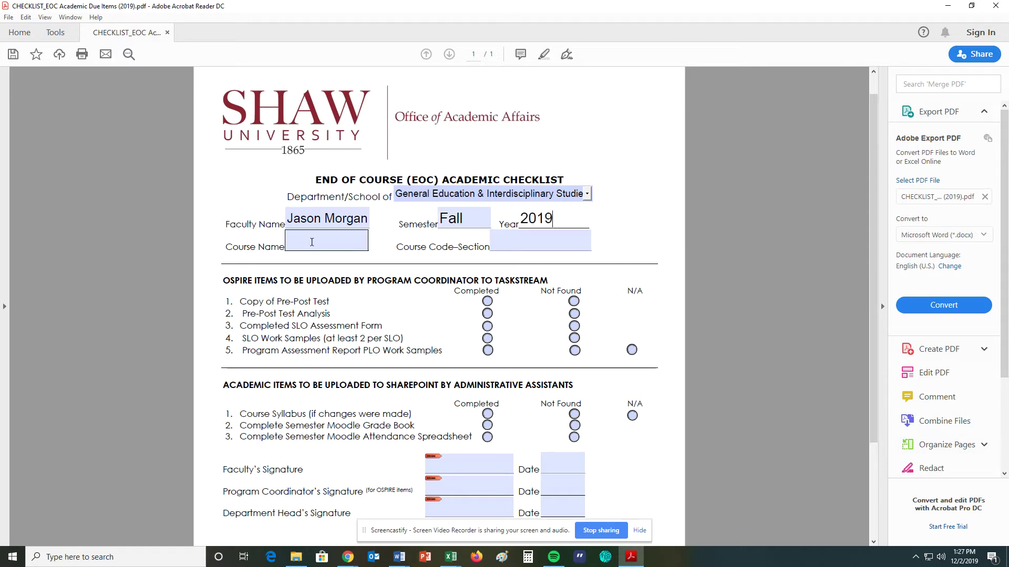
Step: Enter course name Spanish I and course code–section SPA 102-01
{"action": "left_click", "coordinate": [300, 239]}
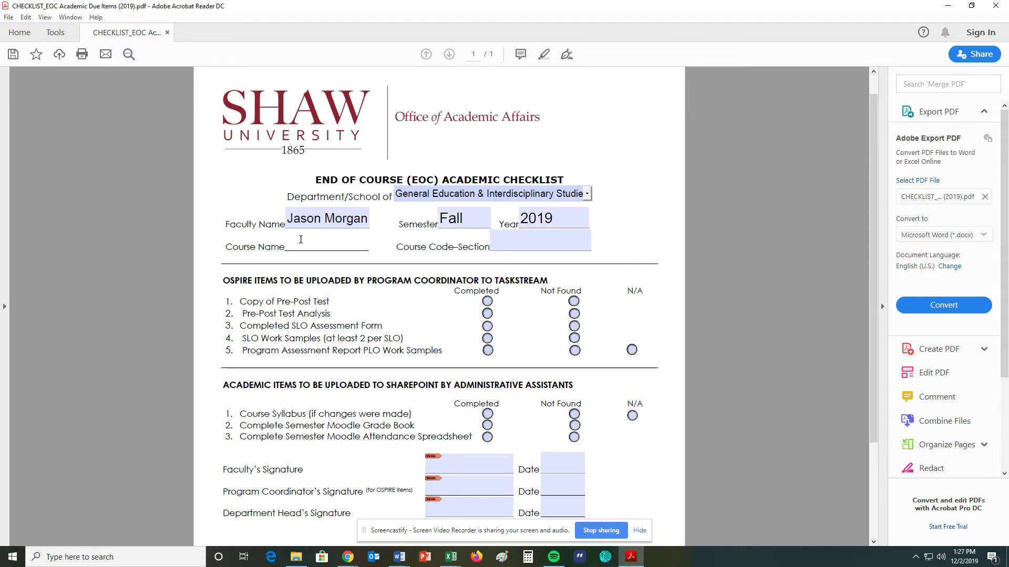
{"action": "type", "text": "Spanish I"}
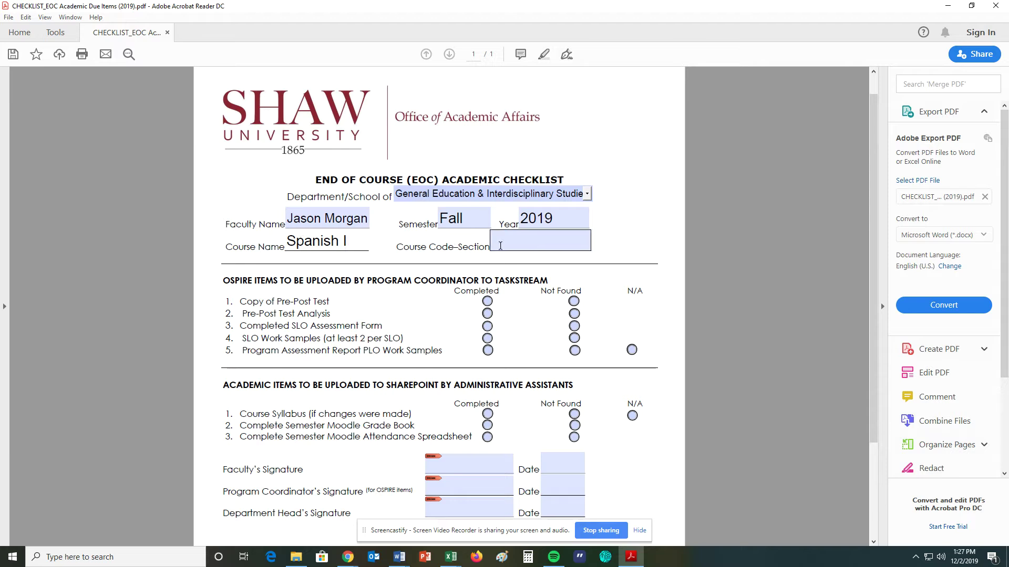
{"action": "left_click", "coordinate": [500, 246]}
{"action": "type", "text": "SPA"}
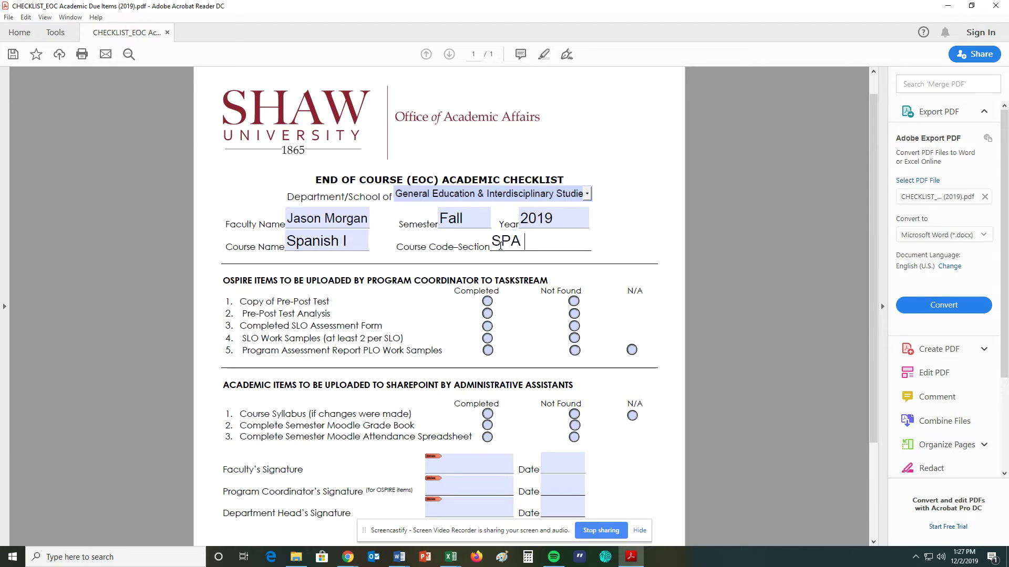
{"action": "type", "text": " 102-01"}
{"action": "left_click_drag", "start_coordinate": [497, 280], "coordinate": [550, 282]}
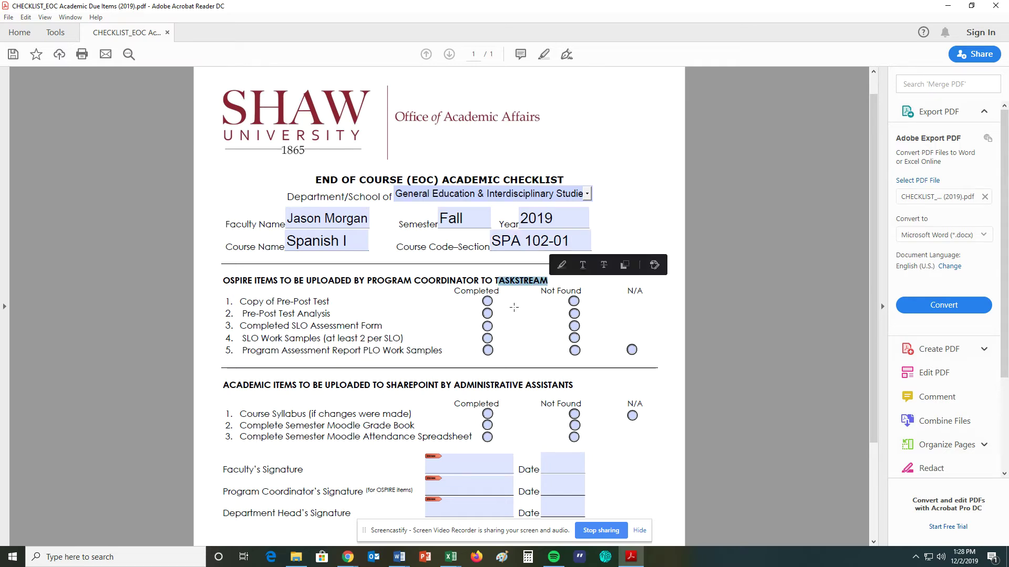
{"action": "left_click", "coordinate": [391, 385]}
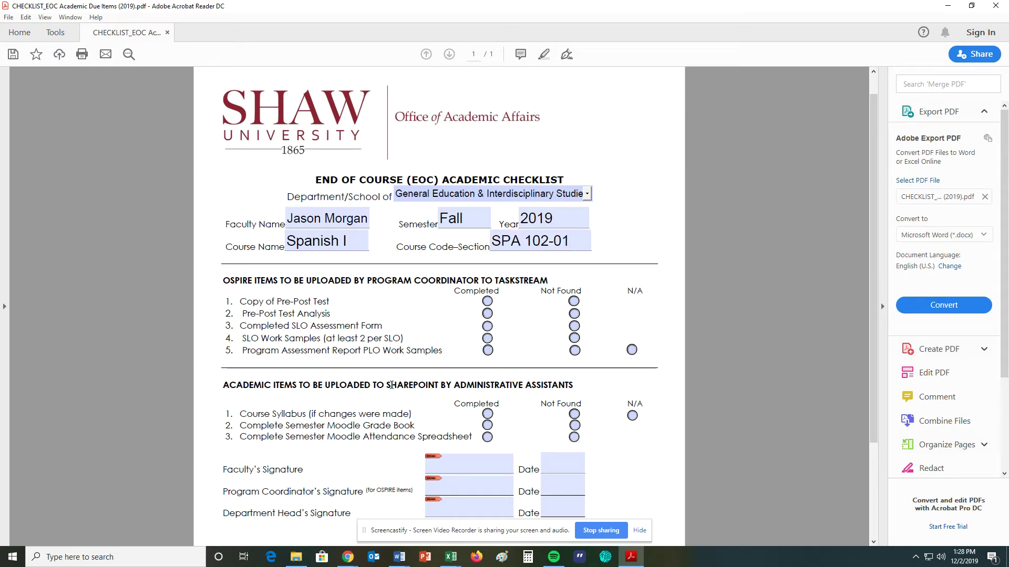
{"action": "left_click_drag", "start_coordinate": [391, 386], "coordinate": [439, 385]}
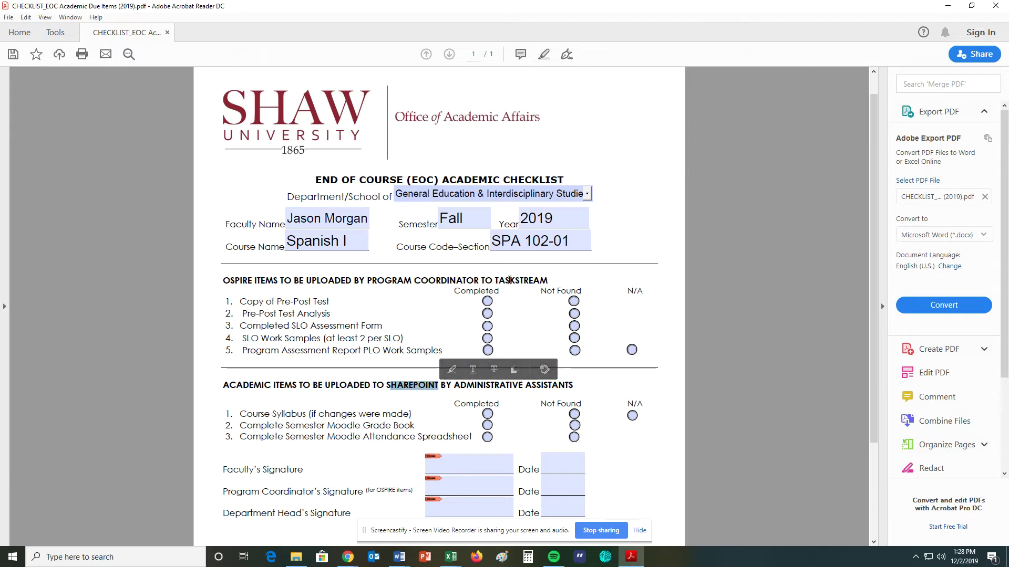
{"action": "left_click_drag", "start_coordinate": [495, 280], "coordinate": [549, 284]}
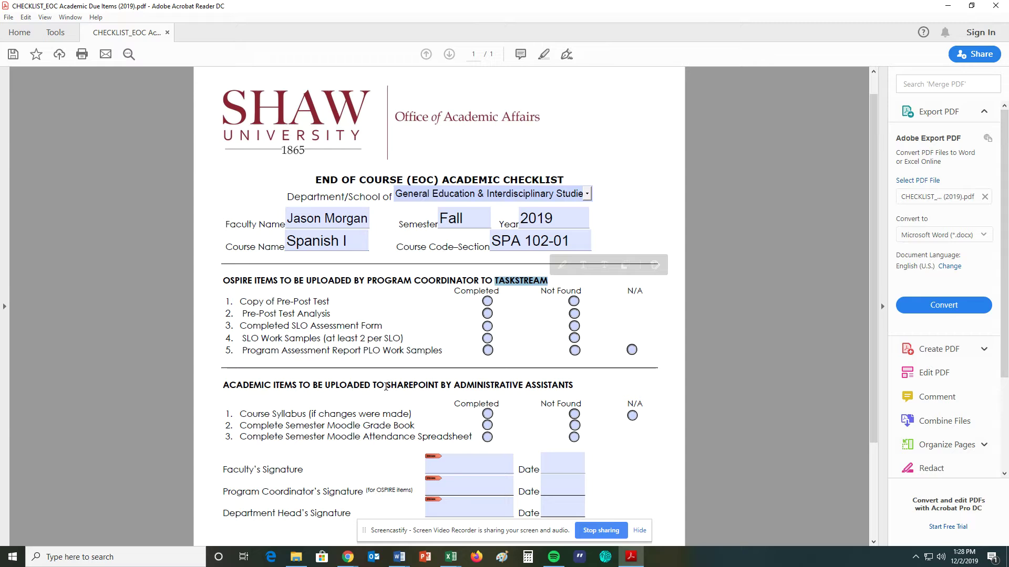
{"action": "left_click_drag", "start_coordinate": [386, 388], "coordinate": [440, 386]}
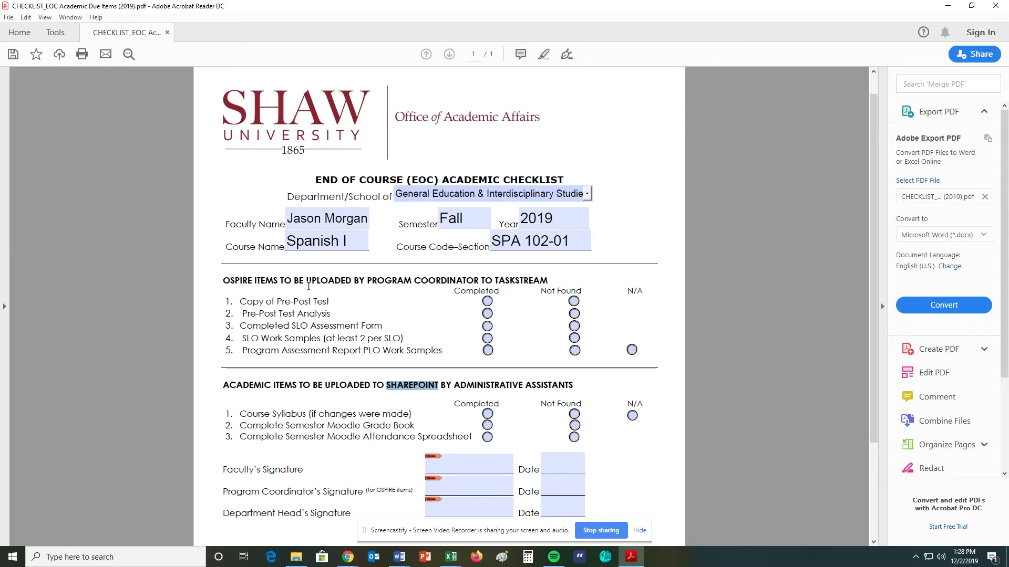
{"action": "left_click", "coordinate": [496, 280]}
{"action": "left_click_drag", "start_coordinate": [496, 280], "coordinate": [548, 280]}
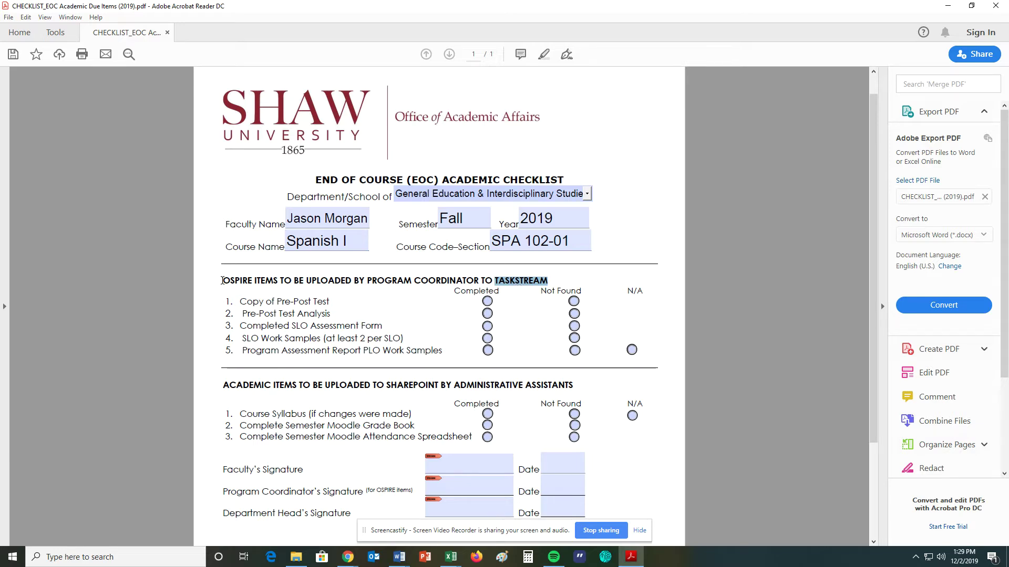
{"action": "left_click_drag", "start_coordinate": [222, 281], "coordinate": [643, 350]}
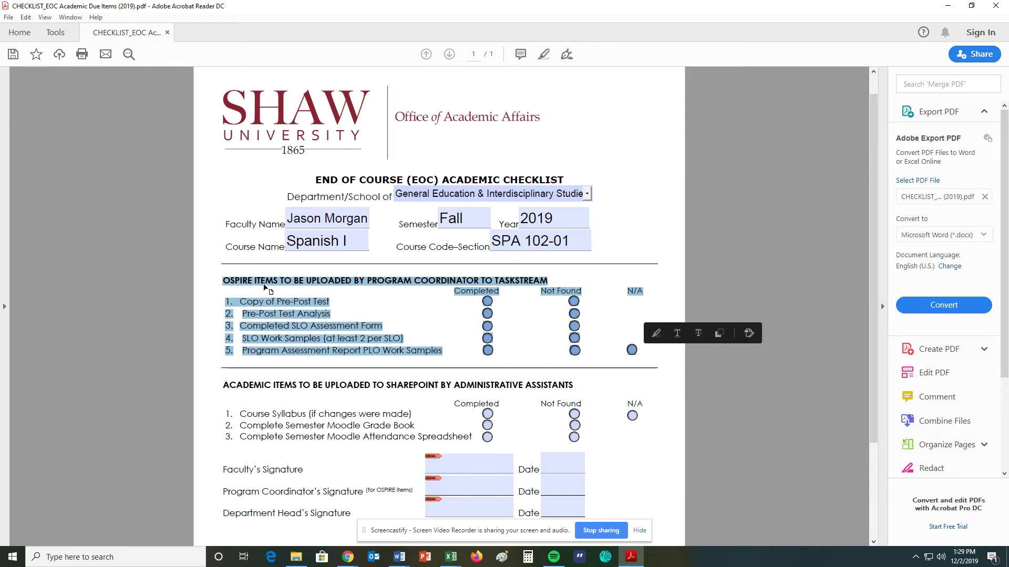
{"action": "key", "text": "ctrl+a"}
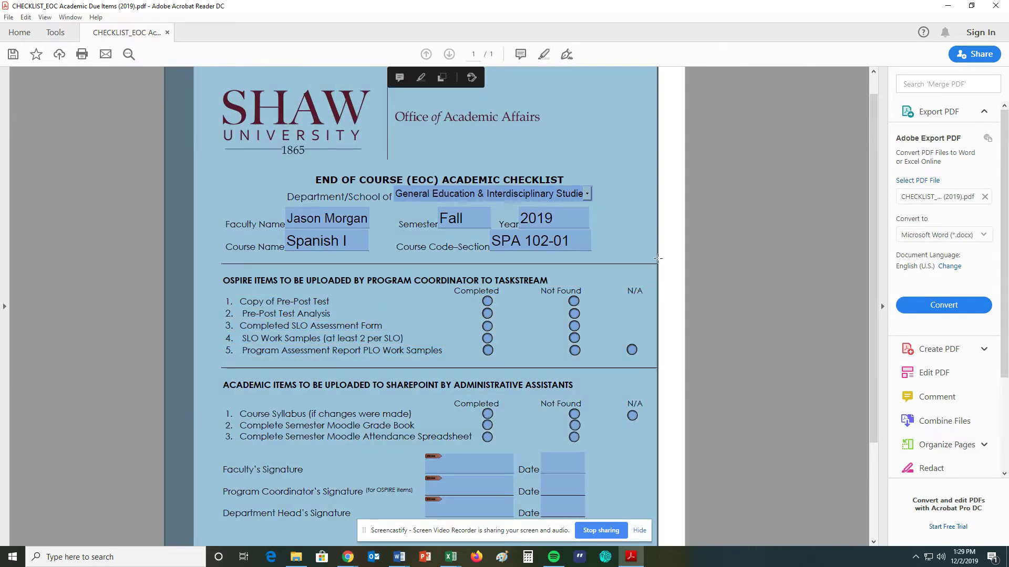
{"action": "left_click", "coordinate": [626, 222]}
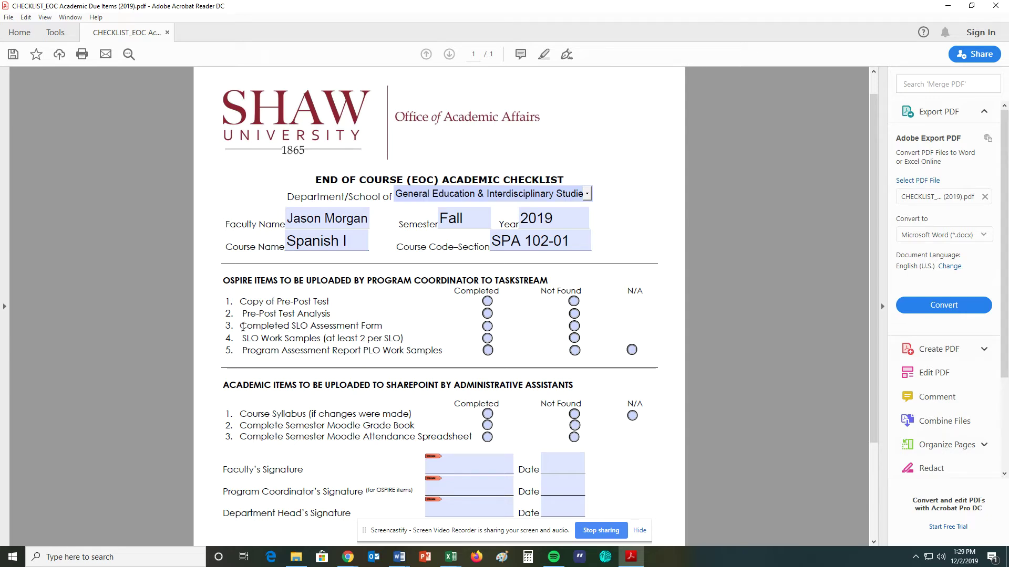
{"action": "left_click_drag", "start_coordinate": [240, 328], "coordinate": [376, 329]}
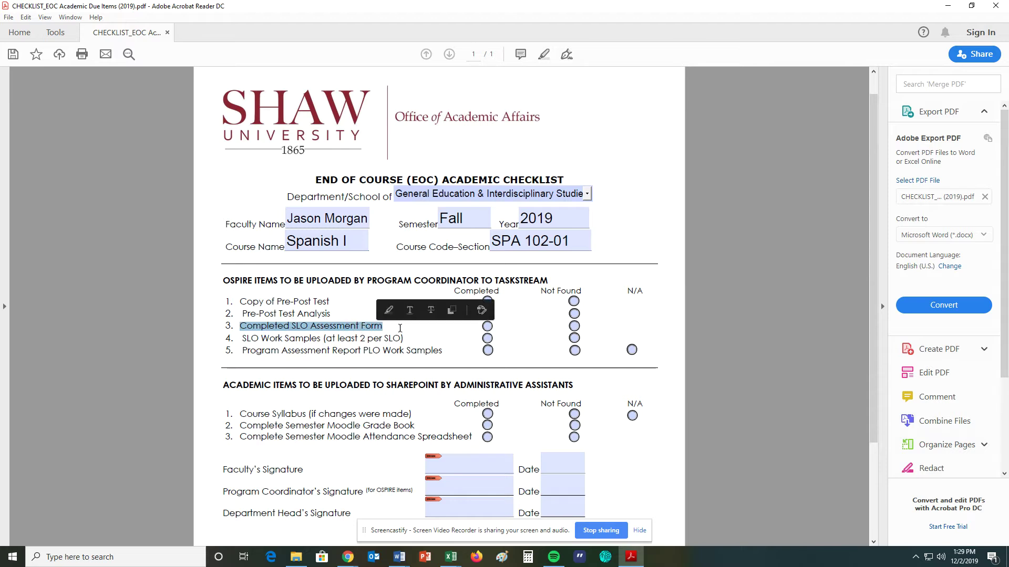
{"action": "left_click", "coordinate": [396, 328]}
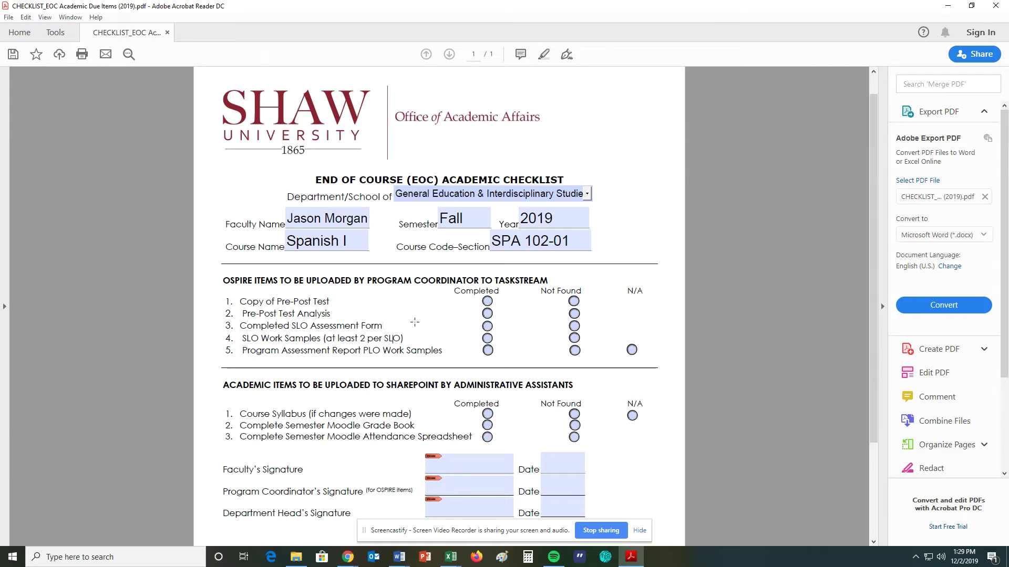
{"action": "left_click", "coordinate": [487, 326]}
{"action": "left_click_drag", "start_coordinate": [244, 338], "coordinate": [404, 336]}
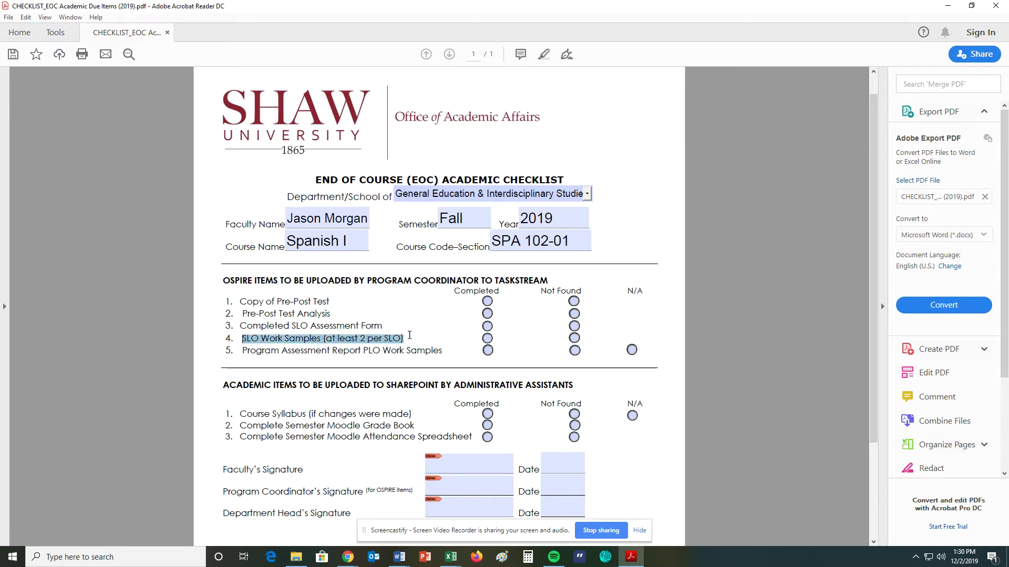
{"action": "left_click", "coordinate": [404, 337]}
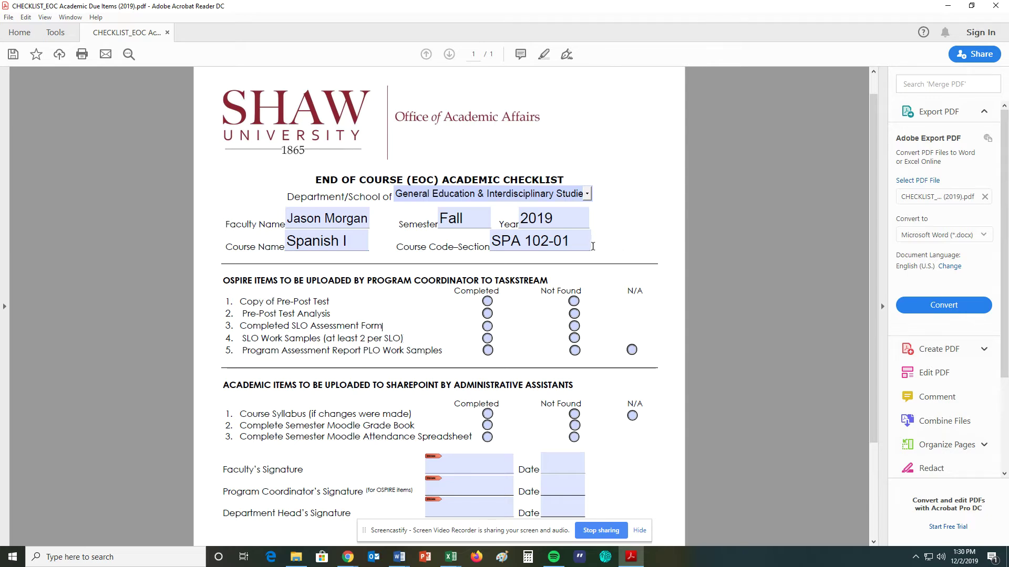
{"action": "left_click", "coordinate": [574, 242]}
{"action": "left_click", "coordinate": [488, 292]}
{"action": "left_click_drag", "start_coordinate": [495, 280], "coordinate": [548, 281]}
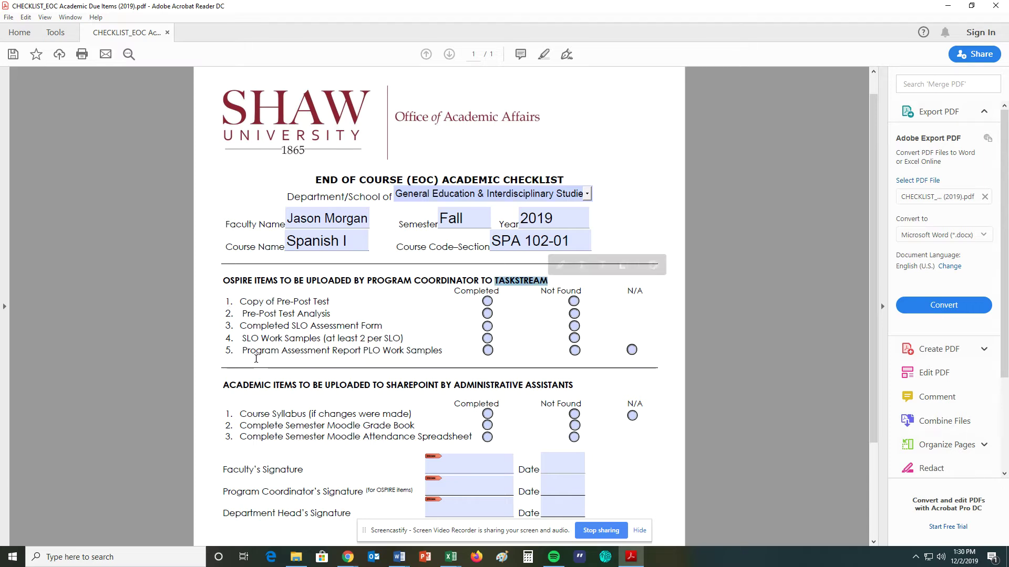
{"action": "left_click_drag", "start_coordinate": [243, 351], "coordinate": [435, 352]}
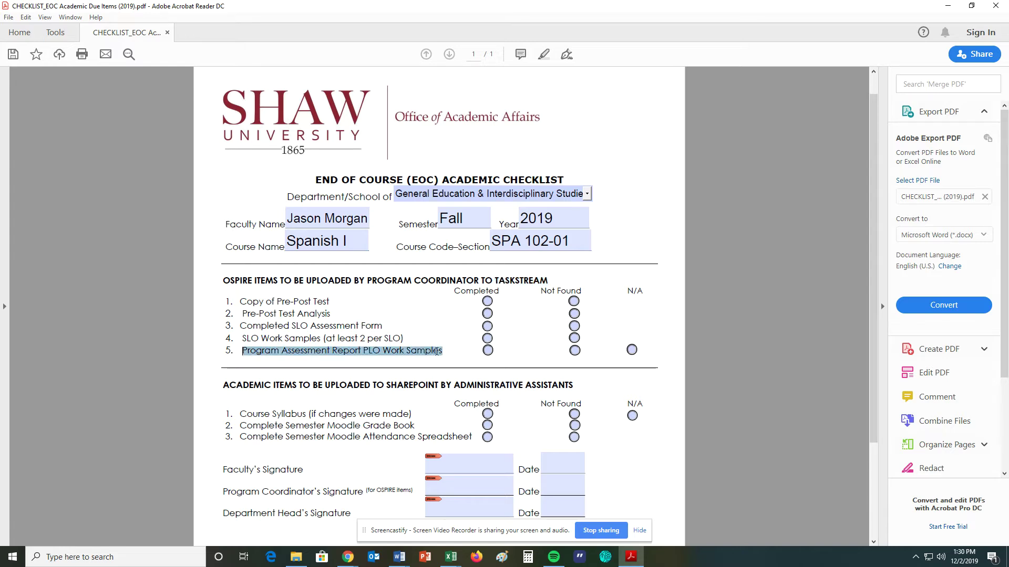
{"action": "left_click", "coordinate": [422, 318]}
{"action": "left_click", "coordinate": [422, 318]}
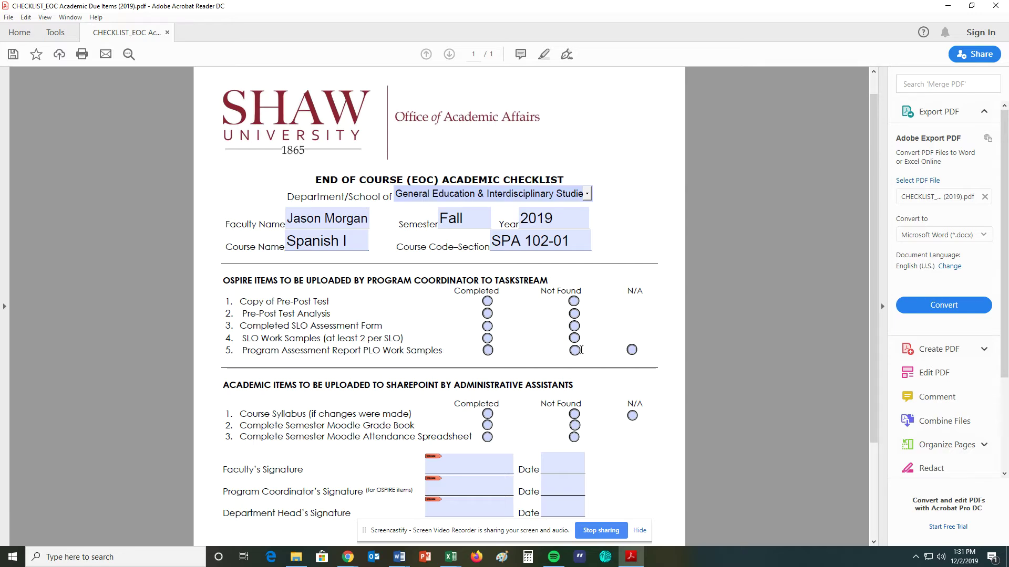
Step: Mark Pre-Post Test, Test Analysis, SLO Assessment Form and SLO Work Samples Completed; PLO Work Samples N/A
{"action": "left_click", "coordinate": [632, 350]}
{"action": "left_click", "coordinate": [487, 301]}
{"action": "left_click", "coordinate": [488, 313]}
{"action": "left_click", "coordinate": [487, 326]}
{"action": "left_click", "coordinate": [487, 338]}
{"action": "left_click", "coordinate": [631, 350]}
Step: In the SharePoint section, mark Course Syllabus N/A and Moodle Attendance Spreadsheet Completed
{"action": "left_click_drag", "start_coordinate": [493, 281], "coordinate": [549, 281]}
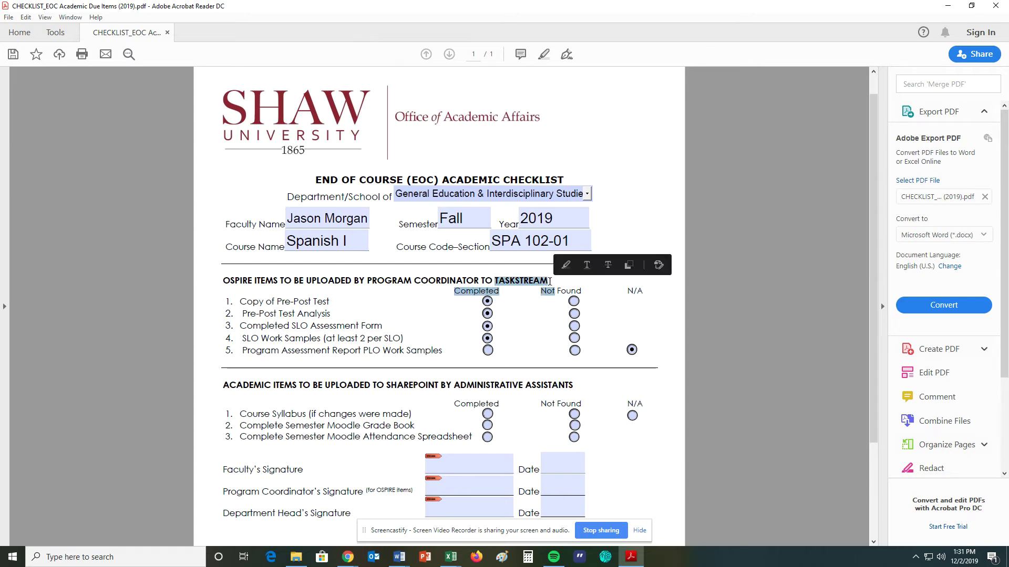
{"action": "scroll", "coordinate": [388, 395], "scroll_direction": "down", "scroll_amount": 1}
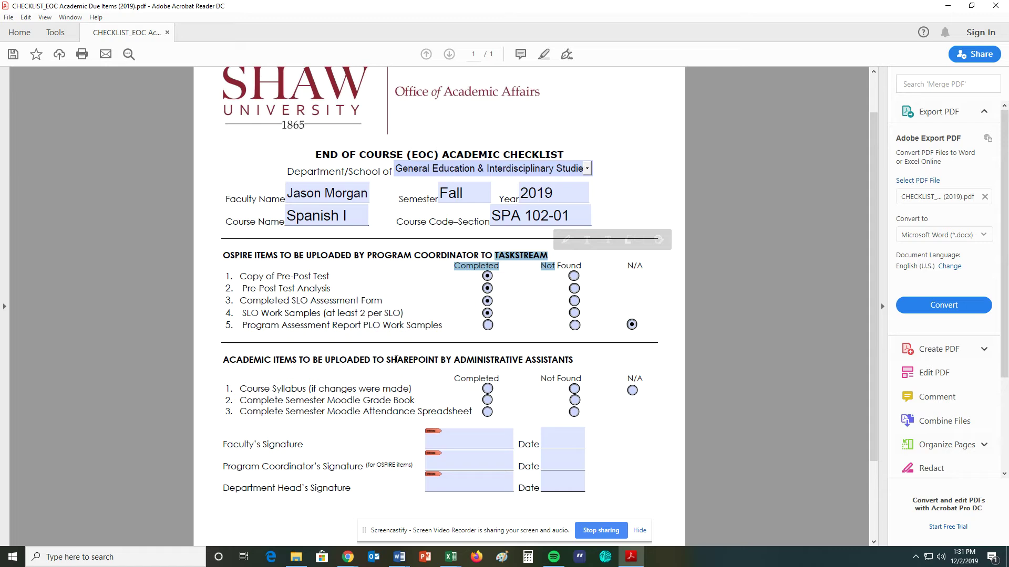
{"action": "left_click_drag", "start_coordinate": [387, 360], "coordinate": [438, 363]}
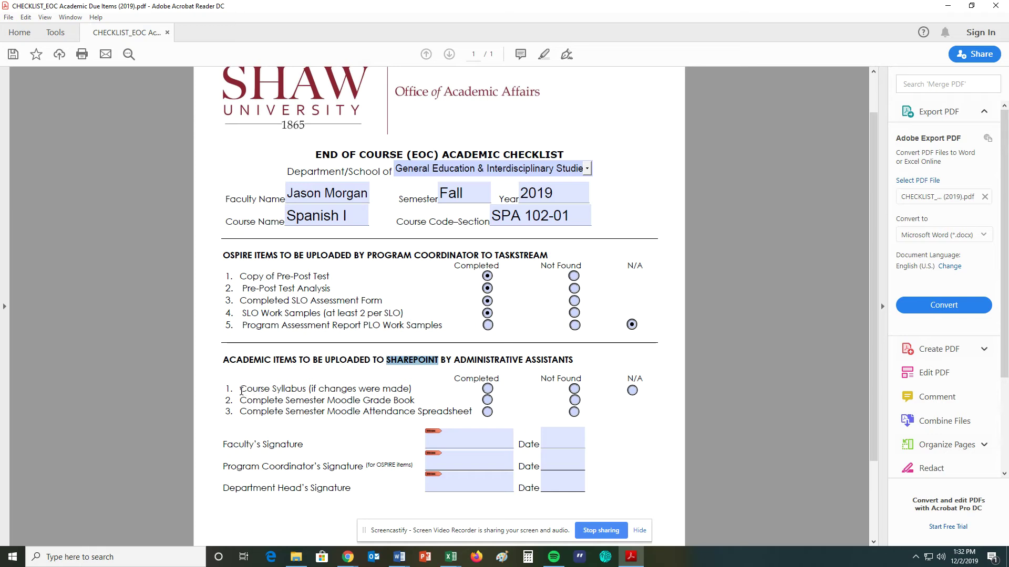
{"action": "left_click_drag", "start_coordinate": [241, 391], "coordinate": [412, 391]}
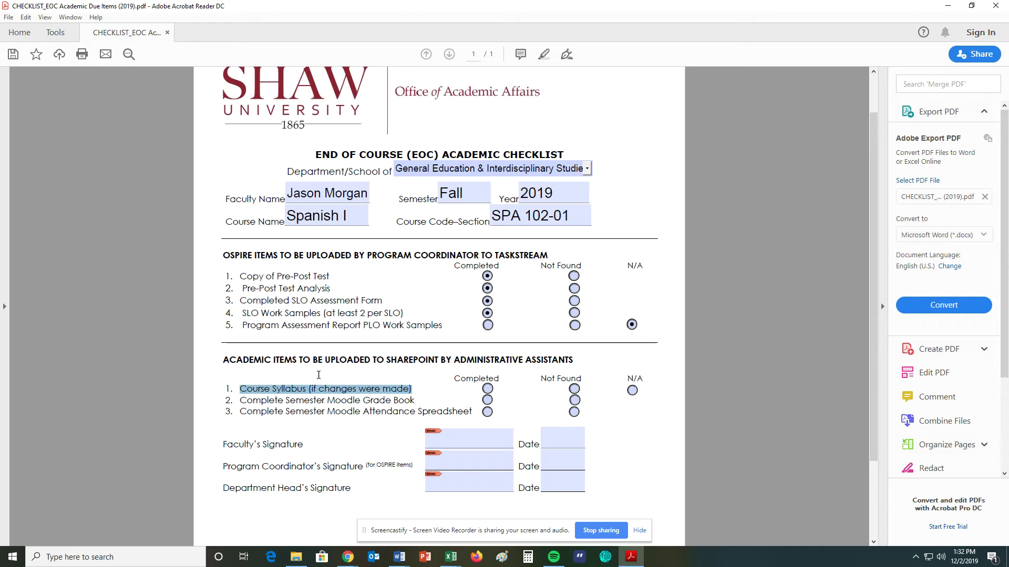
{"action": "left_click", "coordinate": [632, 390]}
{"action": "left_click", "coordinate": [487, 412]}
{"action": "left_click_drag", "start_coordinate": [221, 251], "coordinate": [631, 325]}
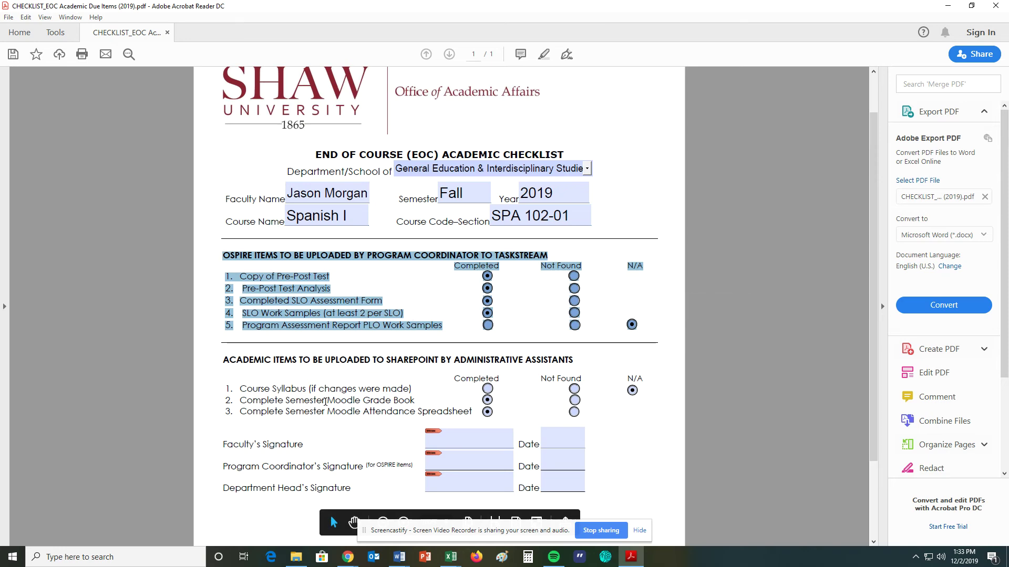
{"action": "left_click_drag", "start_coordinate": [326, 400], "coordinate": [419, 400]}
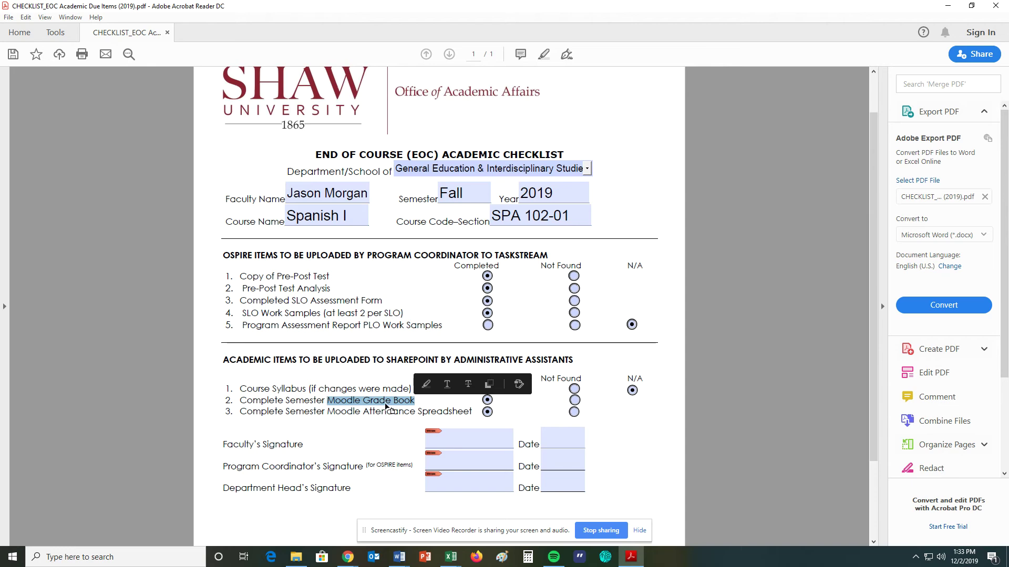
{"action": "left_click_drag", "start_coordinate": [327, 413], "coordinate": [456, 413]}
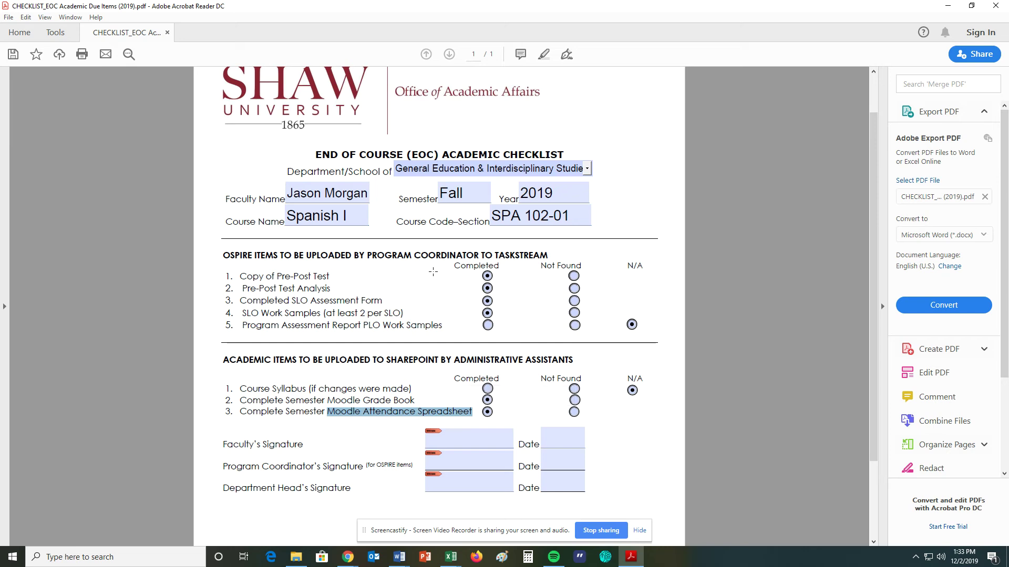
{"action": "left_click_drag", "start_coordinate": [223, 256], "coordinate": [638, 327]}
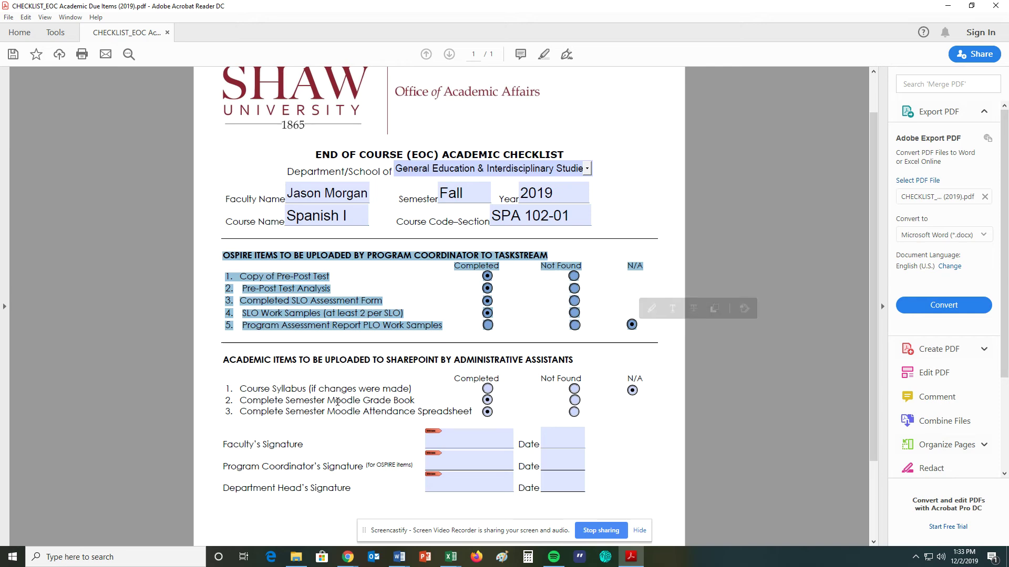
{"action": "left_click_drag", "start_coordinate": [328, 401], "coordinate": [415, 401]}
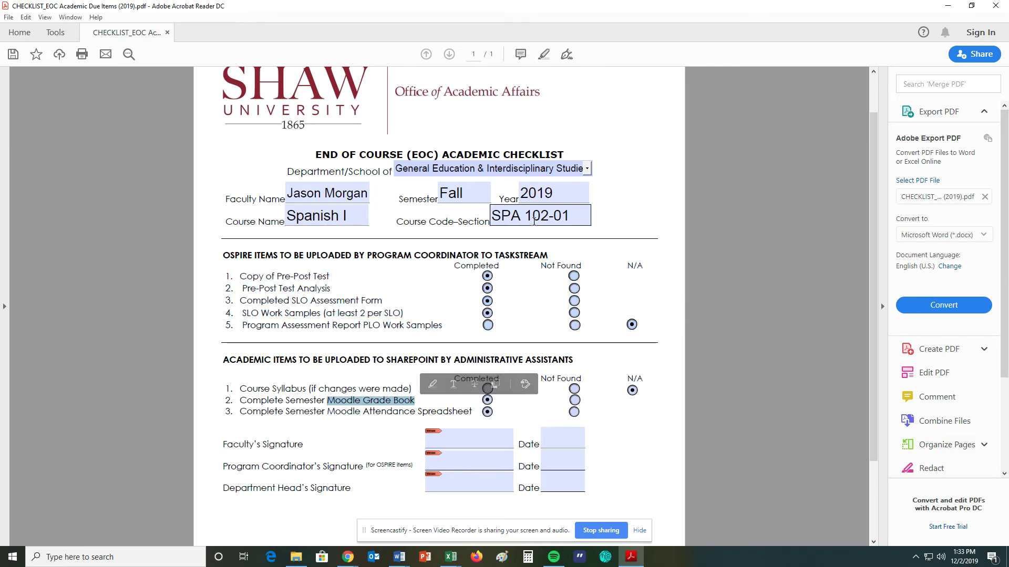
{"action": "left_click_drag", "start_coordinate": [327, 412], "coordinate": [472, 413]}
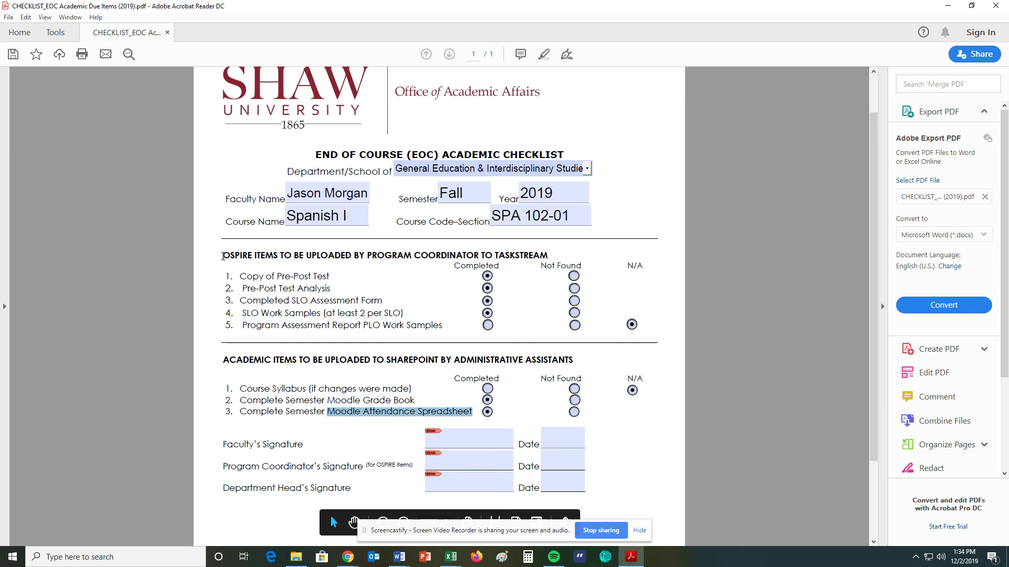
{"action": "left_click_drag", "start_coordinate": [223, 257], "coordinate": [636, 326]}
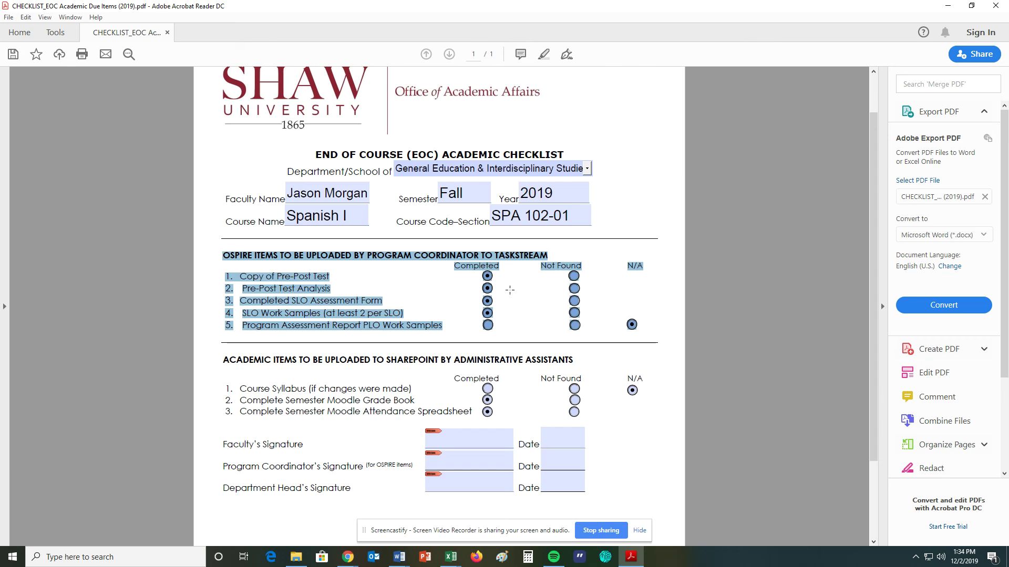
{"action": "left_click", "coordinate": [487, 288]}
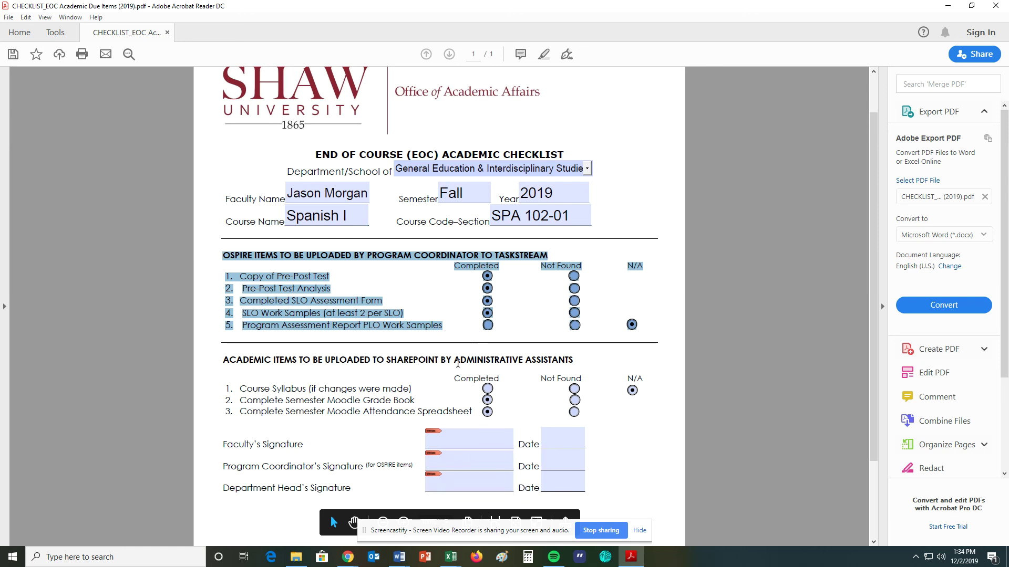
{"action": "left_click_drag", "start_coordinate": [453, 361], "coordinate": [542, 361]}
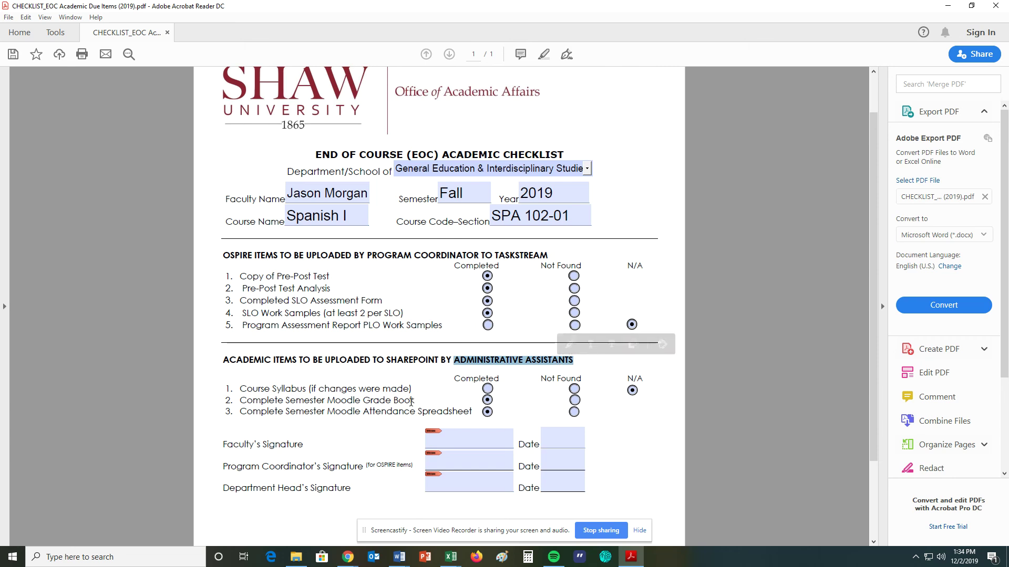
{"action": "left_click_drag", "start_coordinate": [364, 401], "coordinate": [411, 414]}
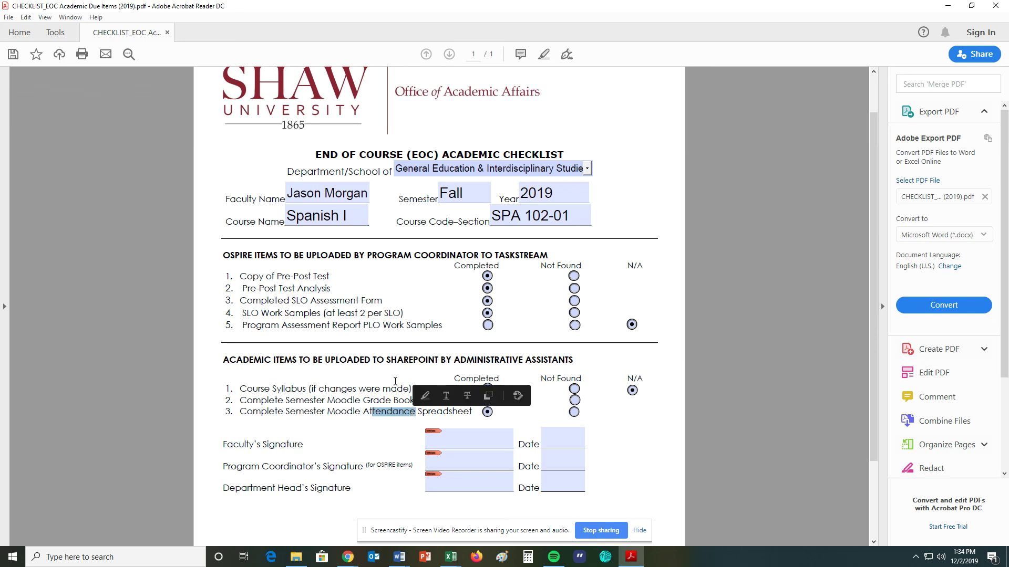
{"action": "left_click_drag", "start_coordinate": [386, 361], "coordinate": [441, 362]}
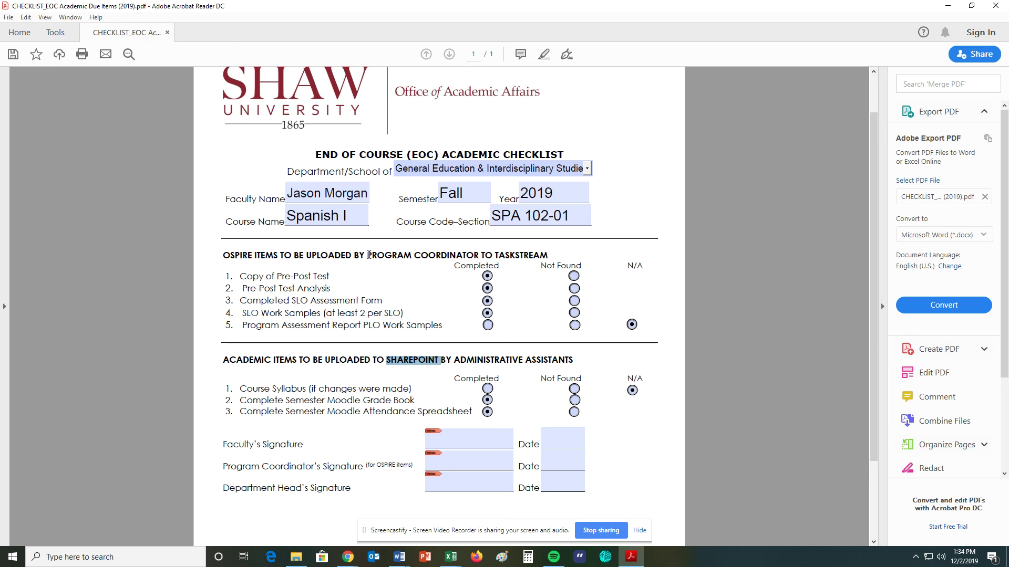
{"action": "left_click_drag", "start_coordinate": [368, 255], "coordinate": [547, 256]}
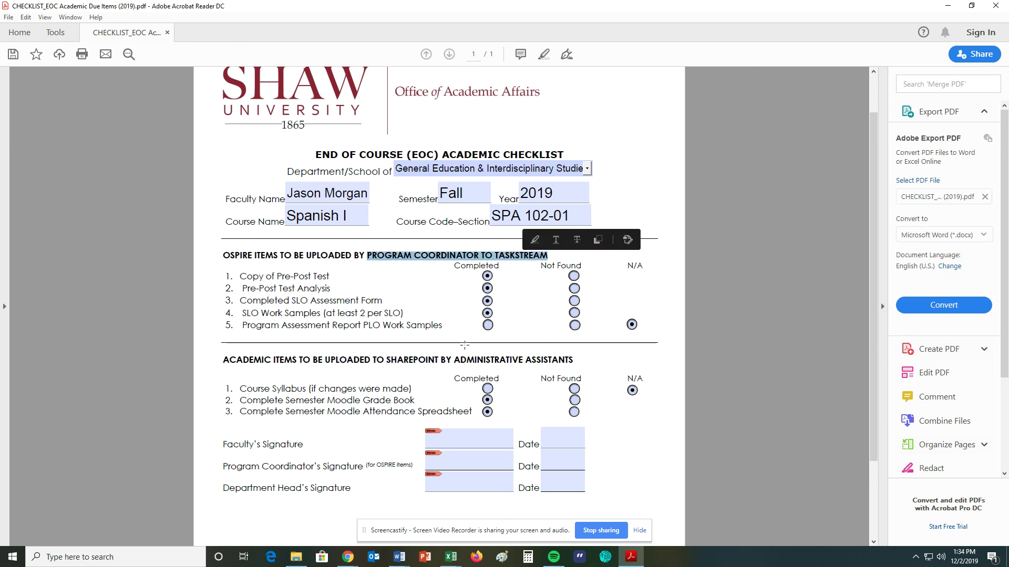
{"action": "left_click_drag", "start_coordinate": [453, 361], "coordinate": [572, 362]}
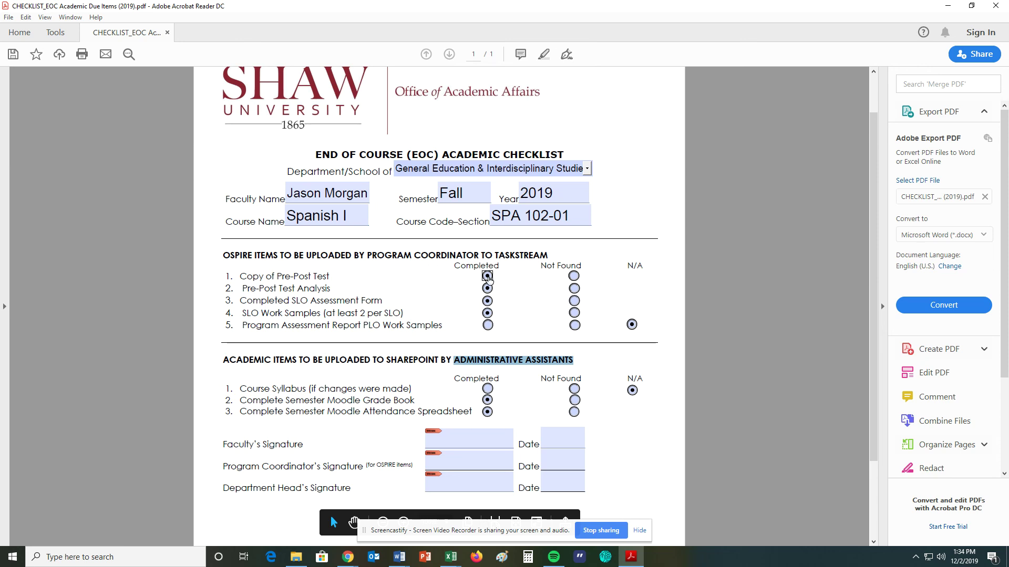
{"action": "left_click", "coordinate": [487, 313]}
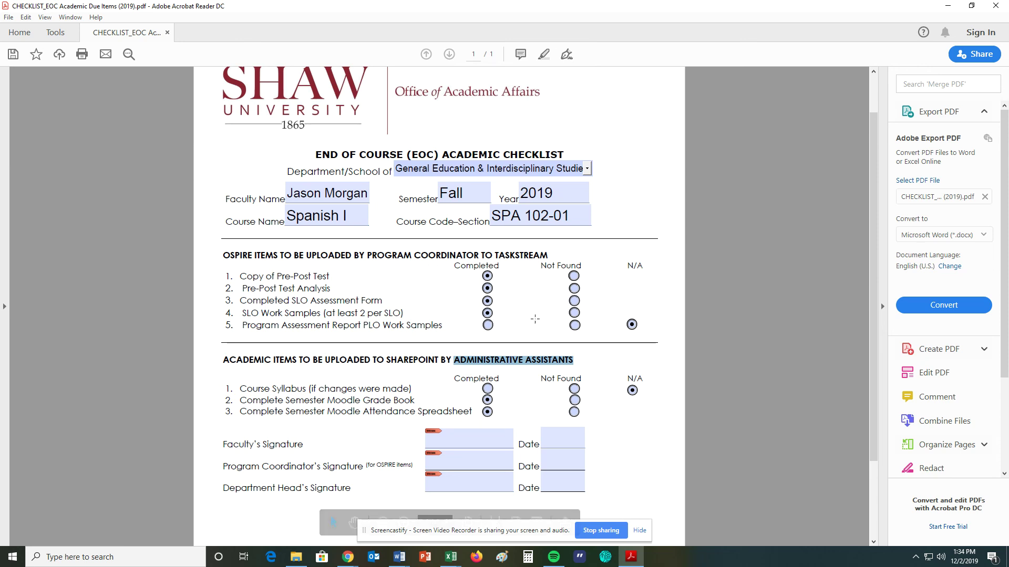